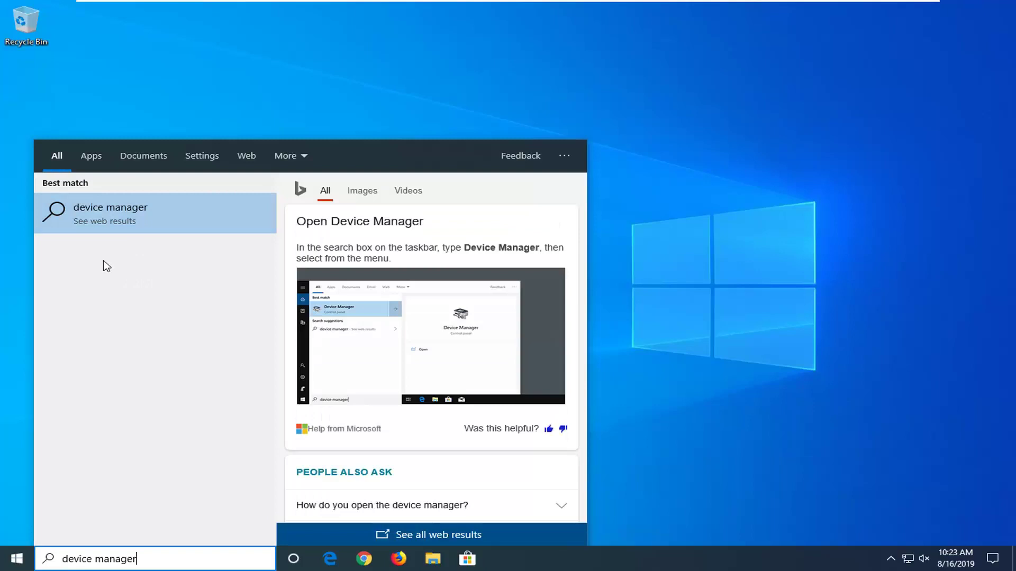
Open Device Manager from the 'device manager' search results
click(103, 216)
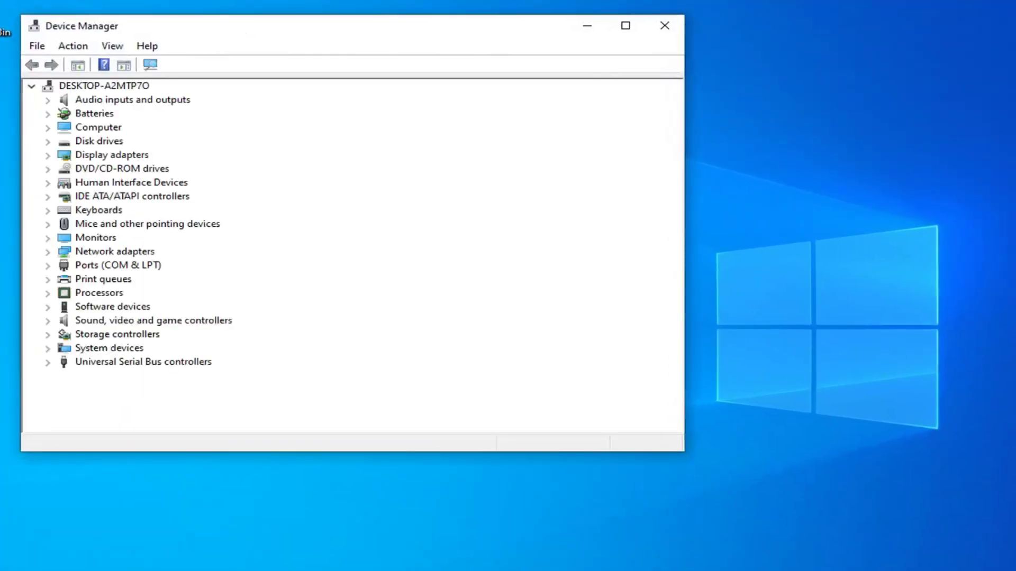
Centre the Device Manager window, expand Network adapters and select the Intel 82574L adapter
drag(317, 22, 475, 57)
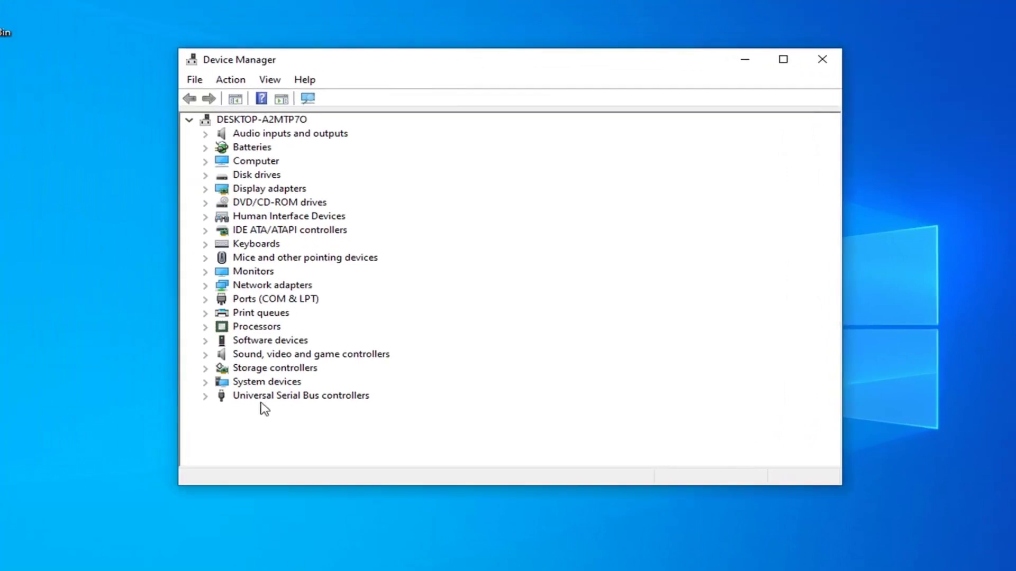
click(276, 287)
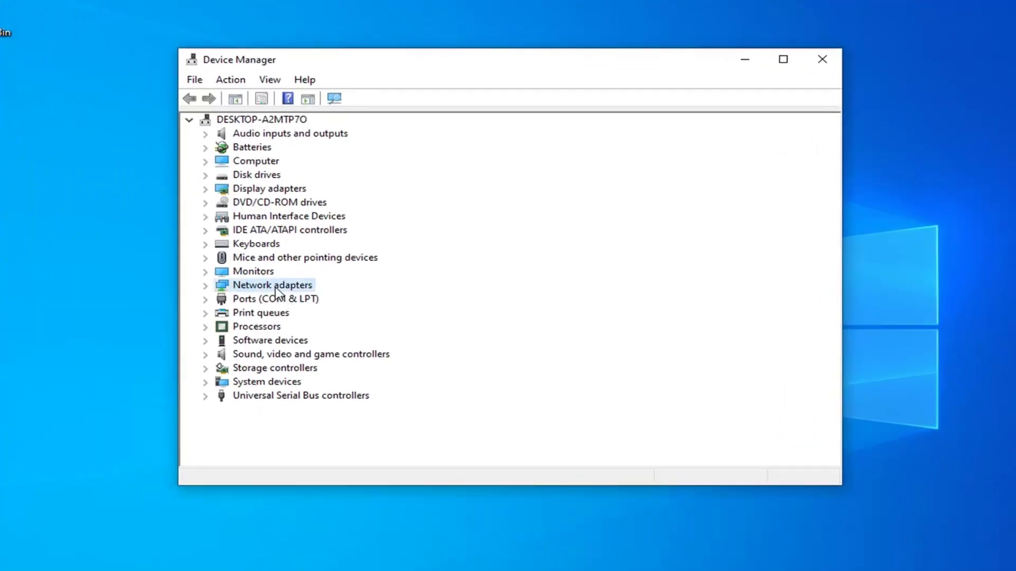
click(205, 286)
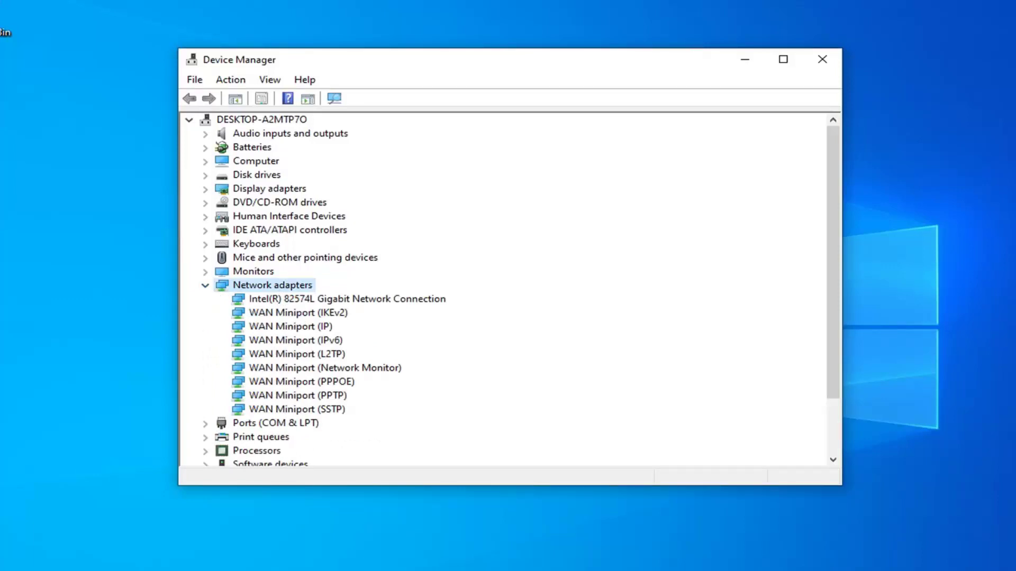
click(281, 296)
Reinstall the Intel(R) 82574L Gigabit Network Connection driver, picking it from drivers already on the computer
right_click(282, 296)
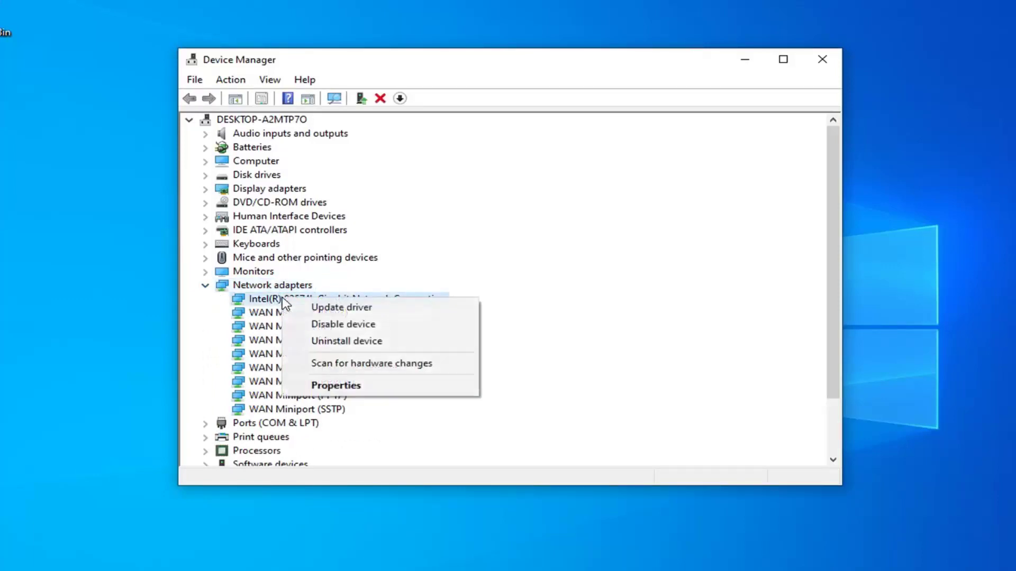
click(316, 308)
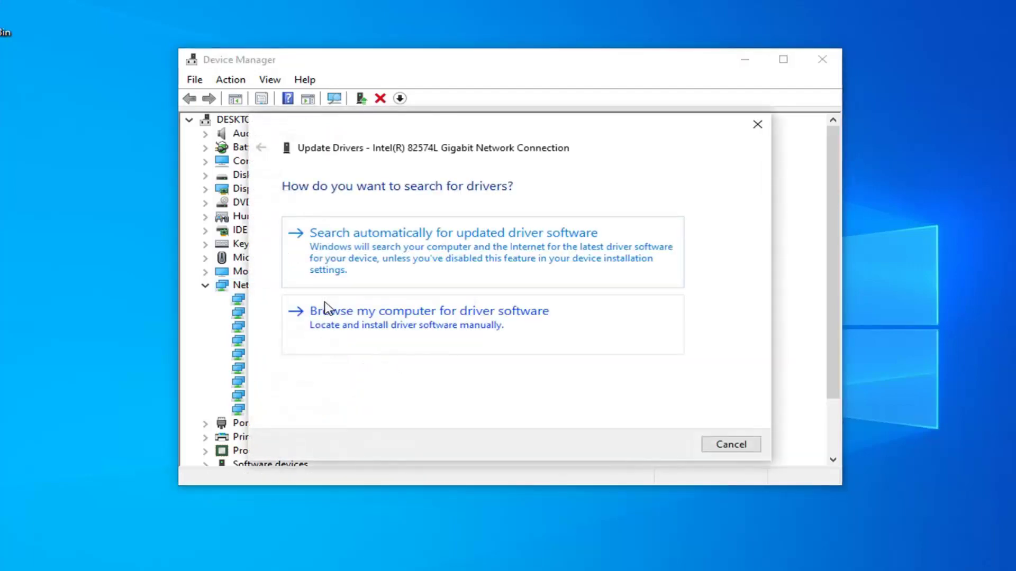
click(413, 333)
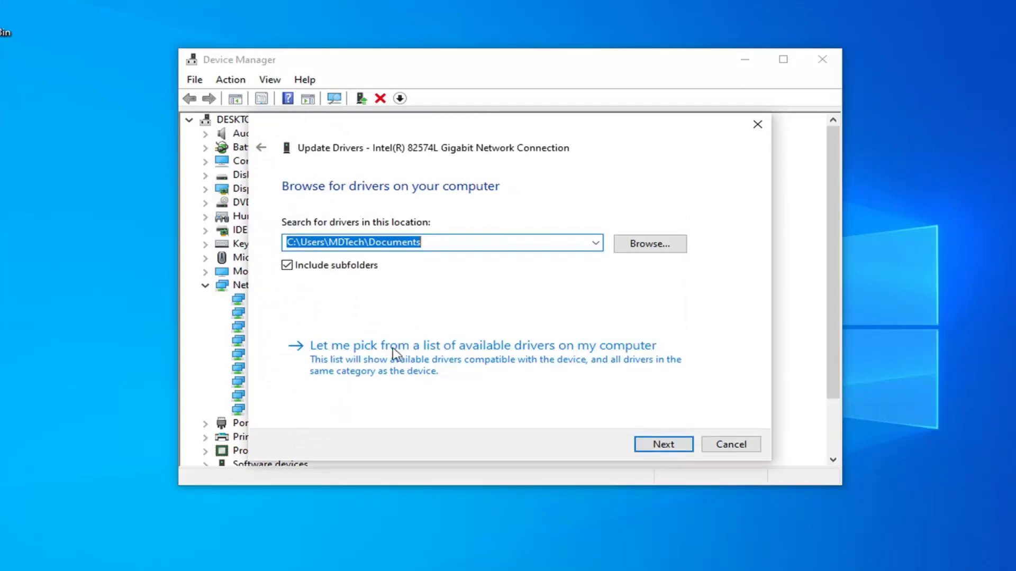
click(457, 369)
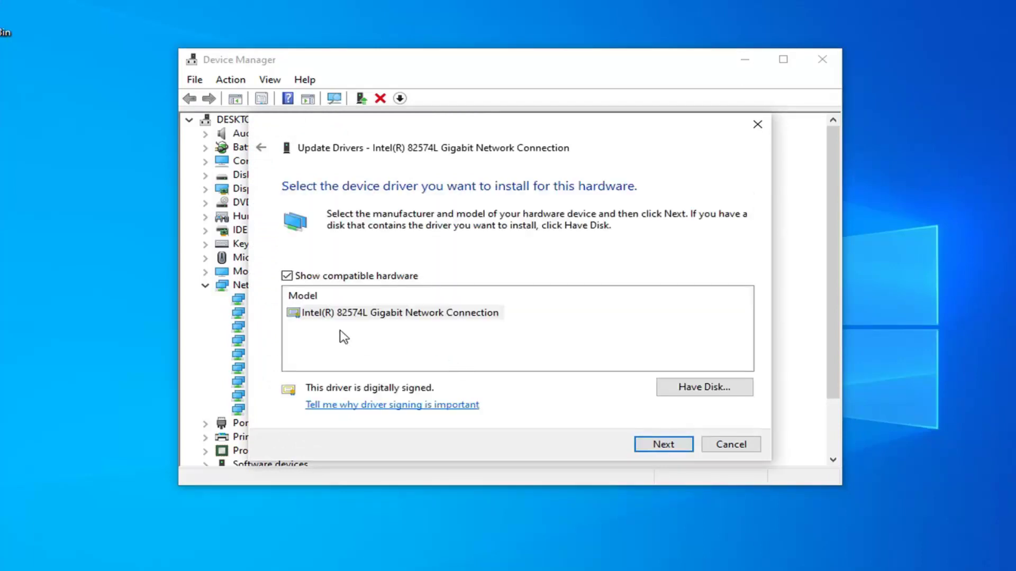
click(415, 324)
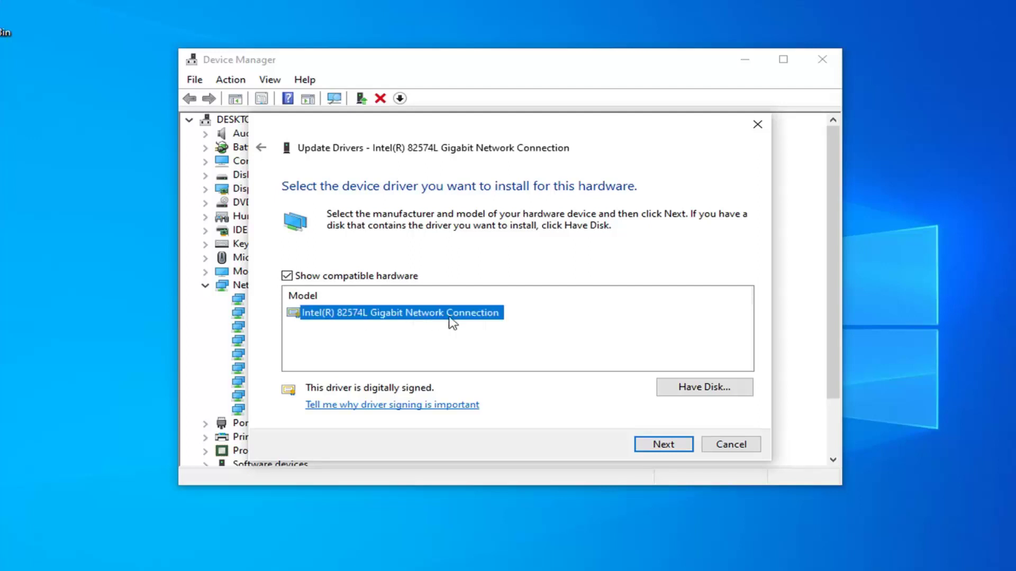
click(639, 447)
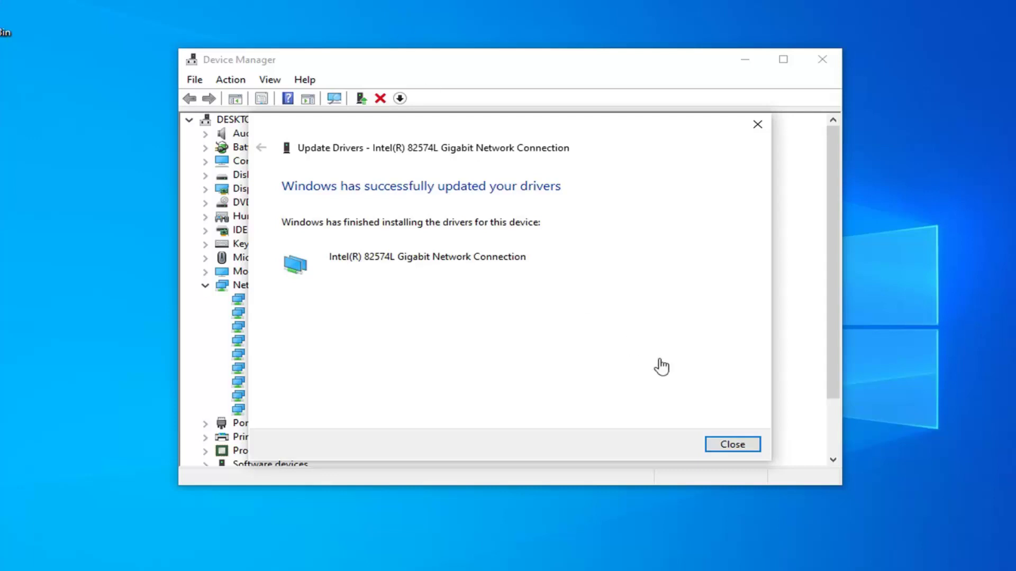
click(730, 444)
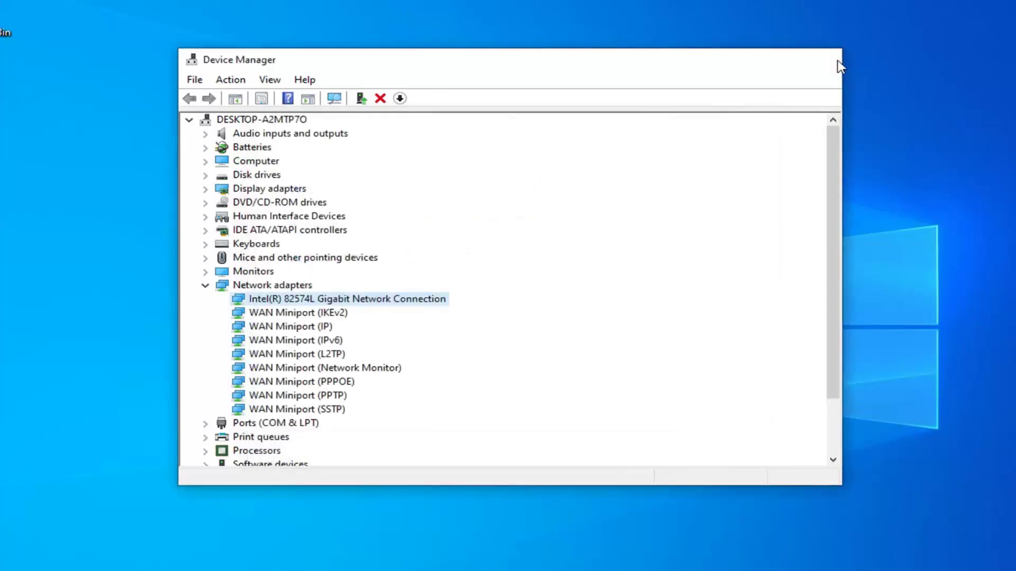
Close Device Manager, launch File Explorer via a 'file explo' search, and select Local Disk (C:) under This PC
click(831, 59)
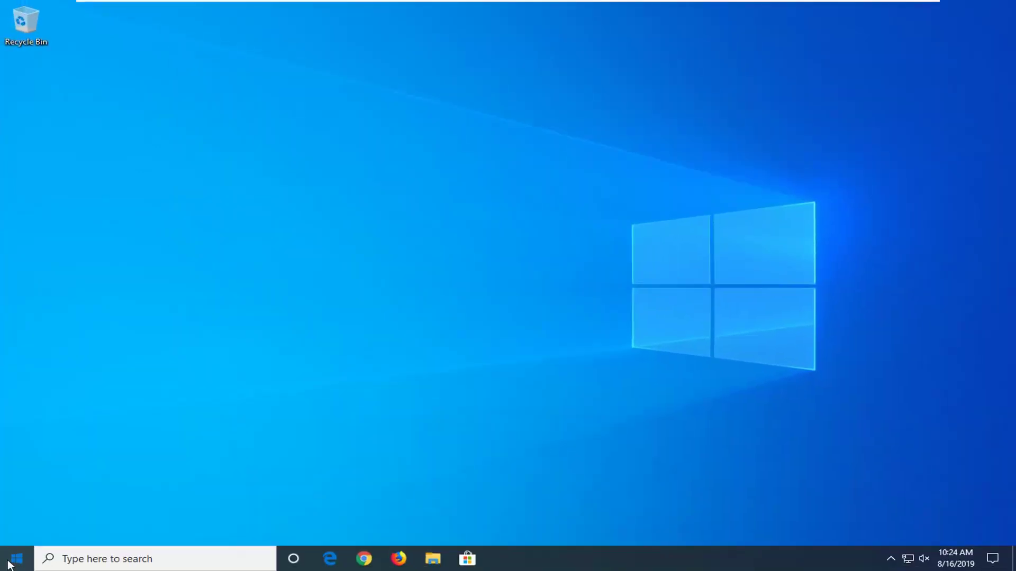
click(8, 564)
text(file e)
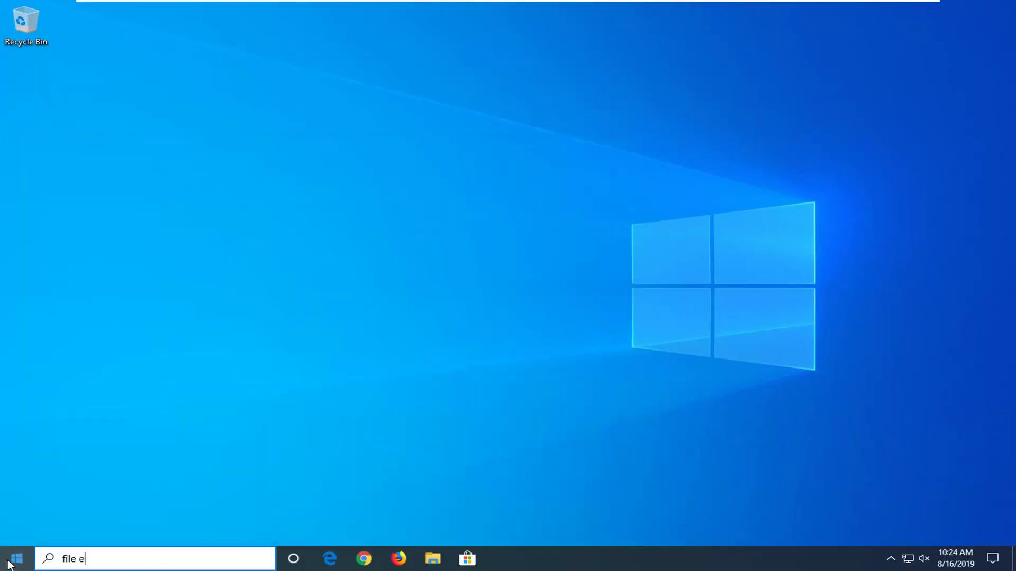
text(xplorer)
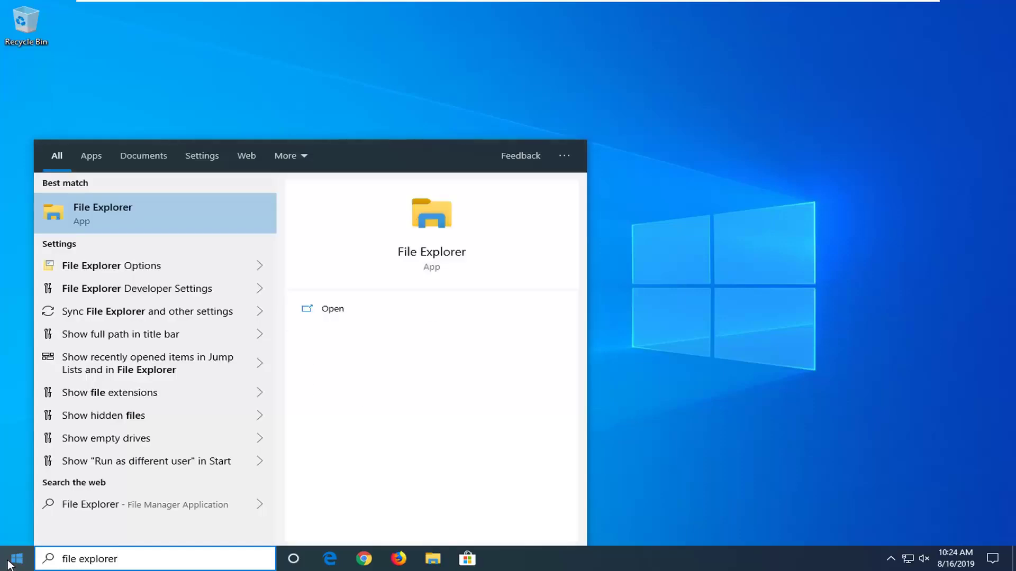
click(112, 219)
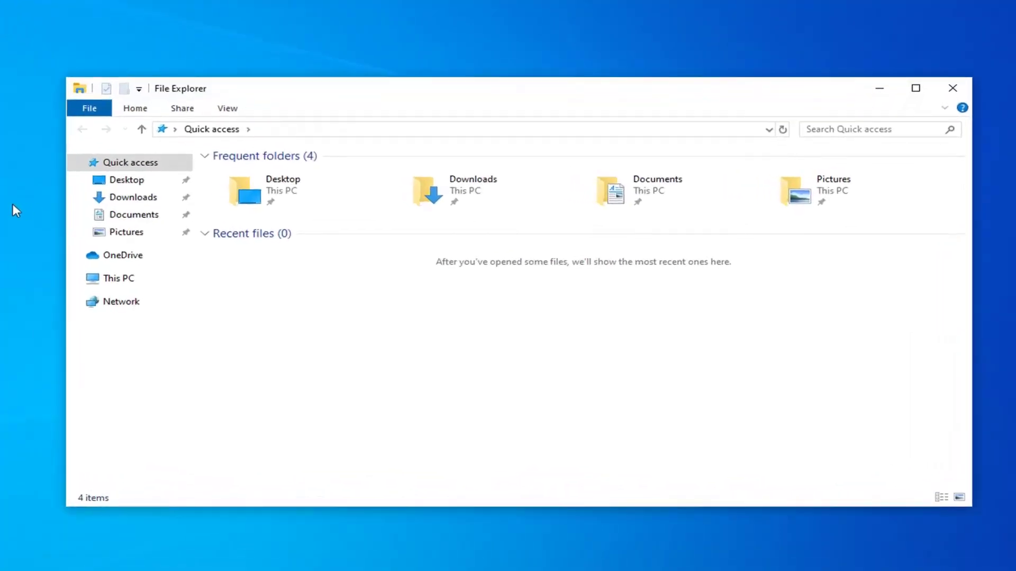
click(135, 284)
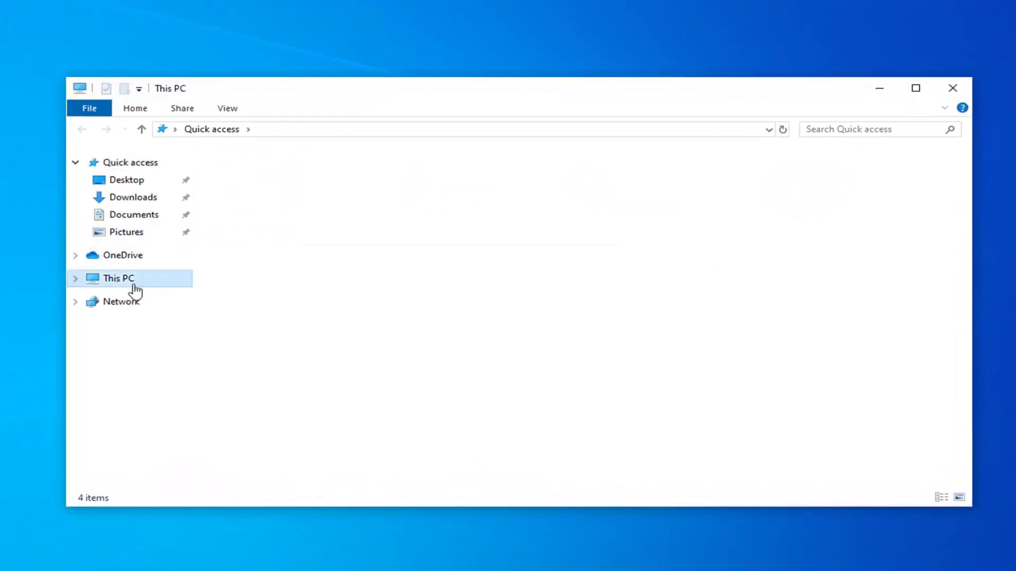
click(284, 332)
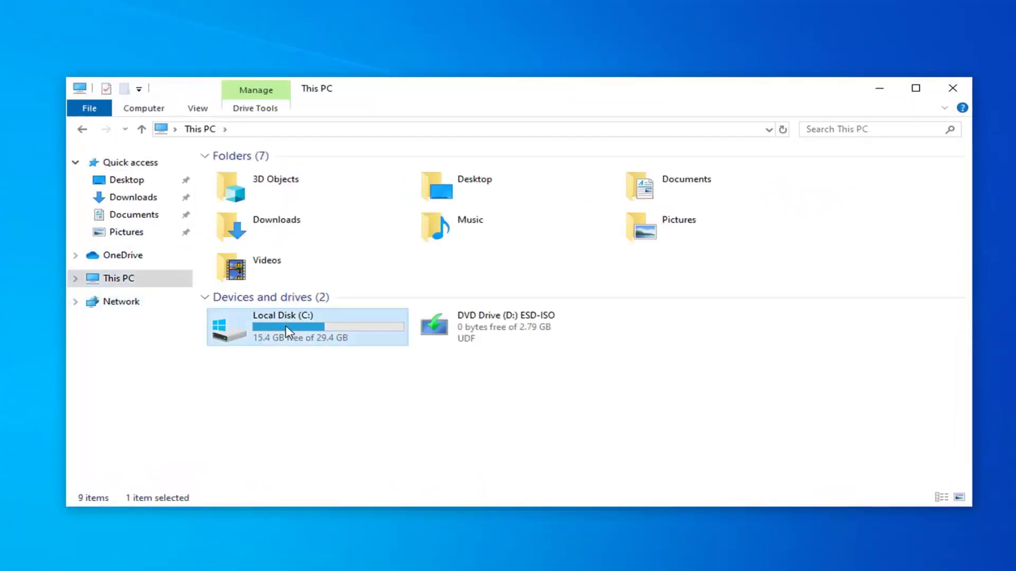
Open the Local Disk (C:) Properties dialog on its Tools tab
right_click(244, 324)
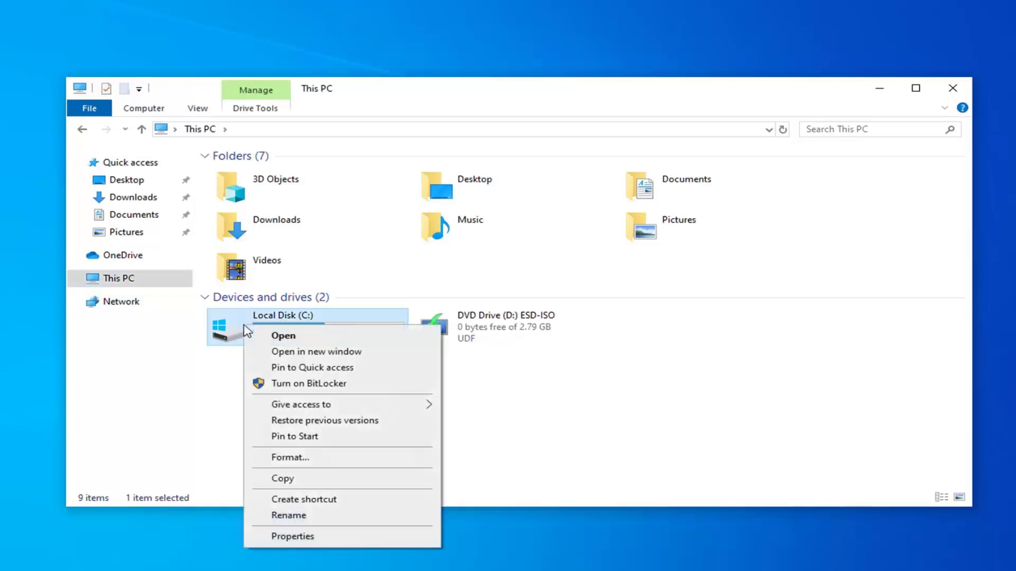
click(318, 538)
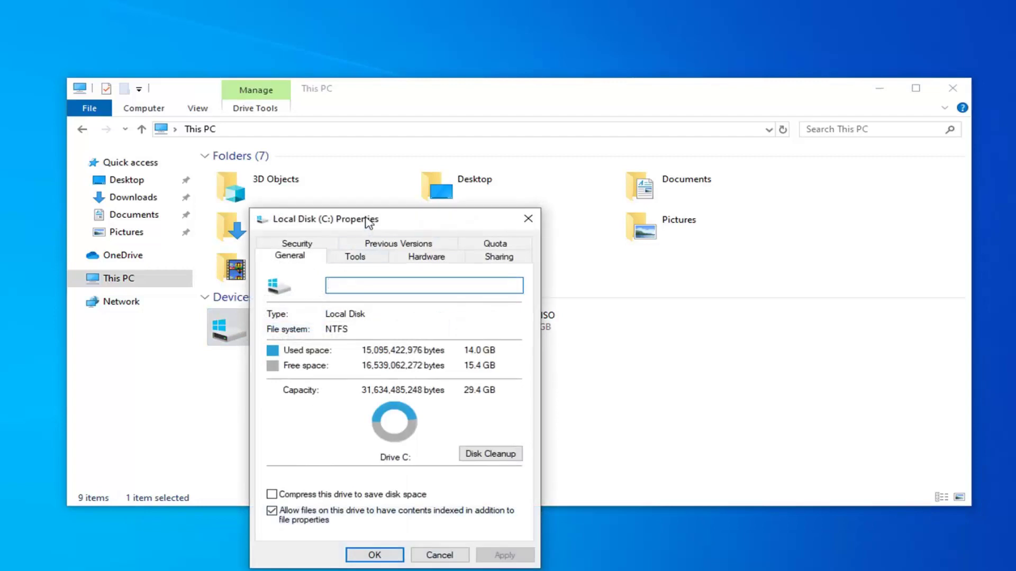
drag(368, 222, 401, 125)
click(387, 159)
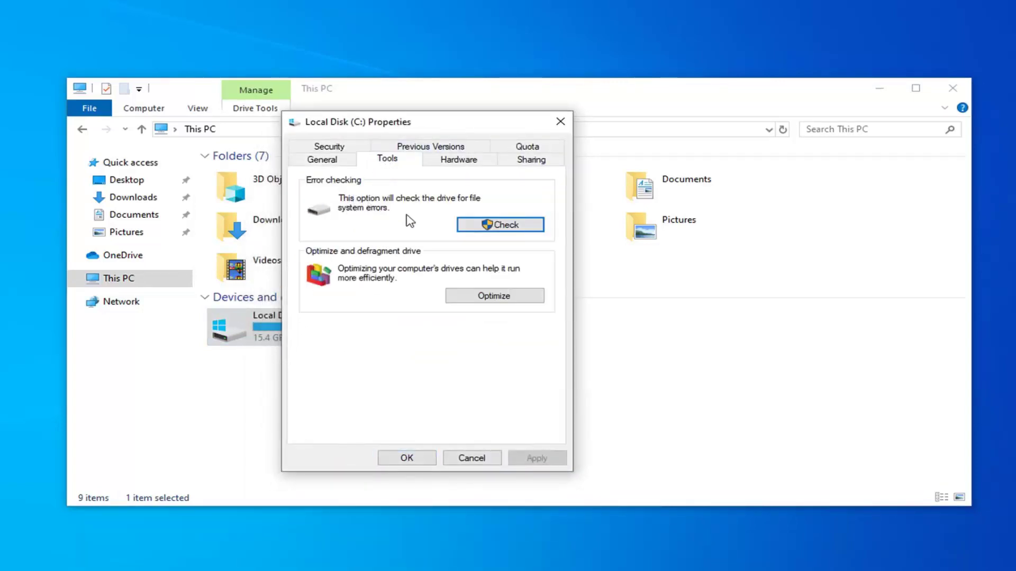
Run the Scan drive error check on Local Disk (C:) and let it finish
click(499, 225)
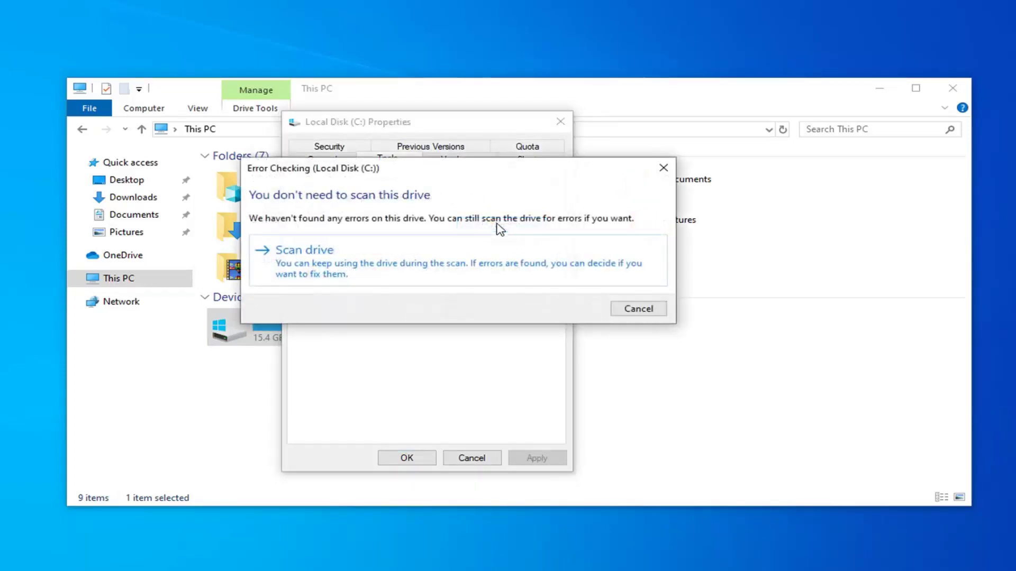
click(383, 268)
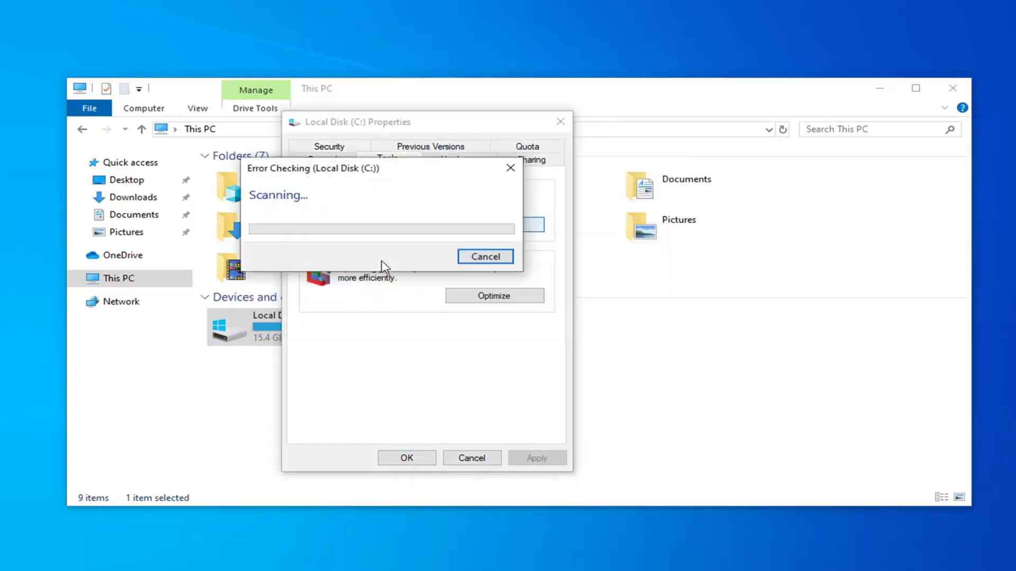
drag(318, 172, 363, 200)
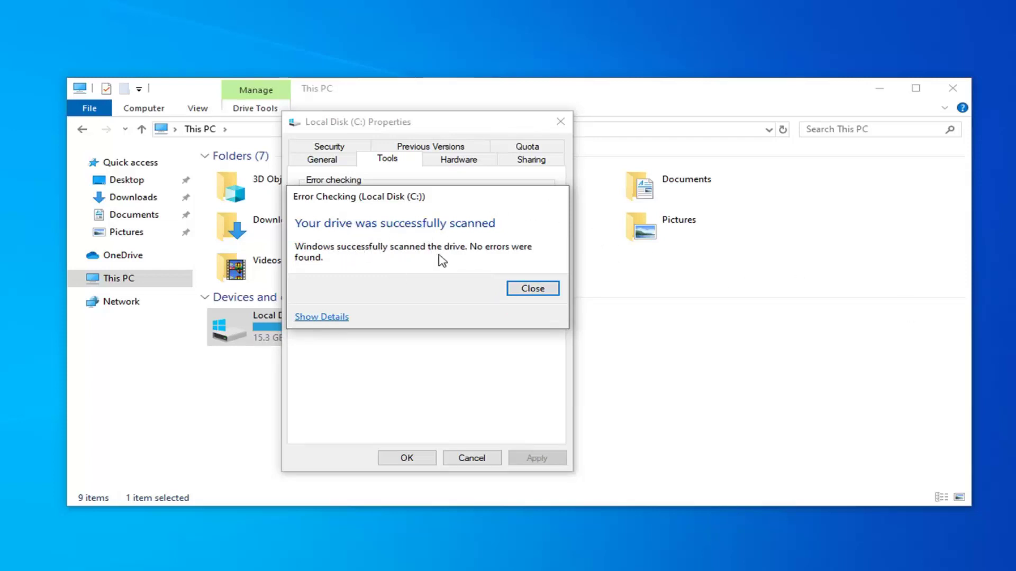
Dismiss the scan results and close the drive properties and This PC windows
click(521, 289)
click(558, 123)
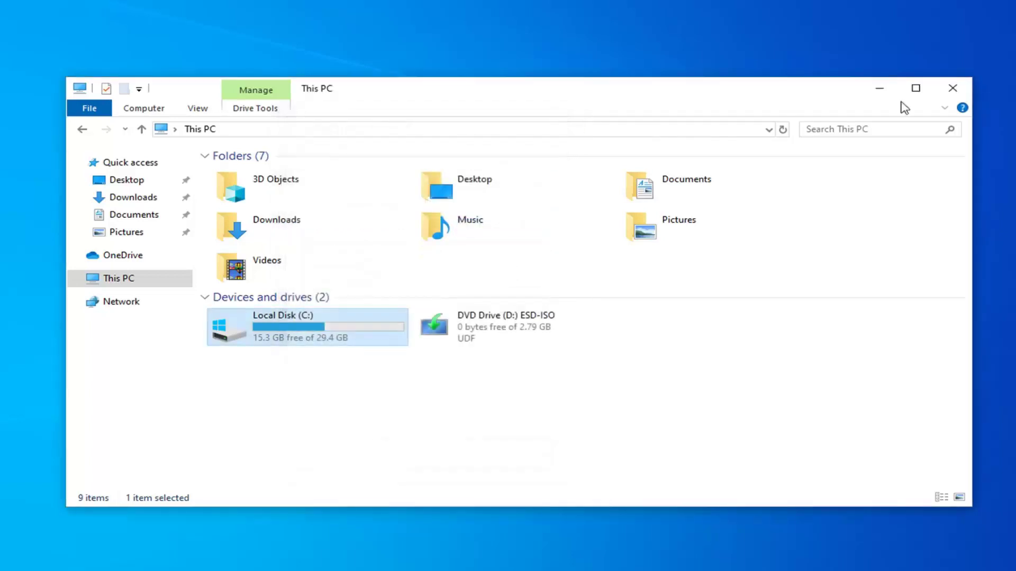
click(953, 90)
Search Start for 'cmd' and run Command Prompt as administrator
click(8, 565)
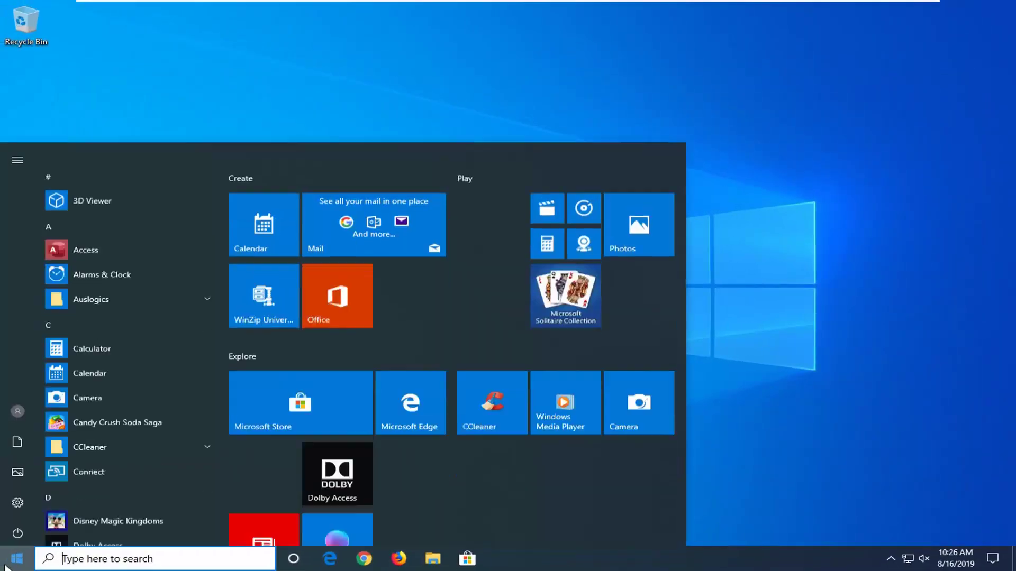
text(cmd)
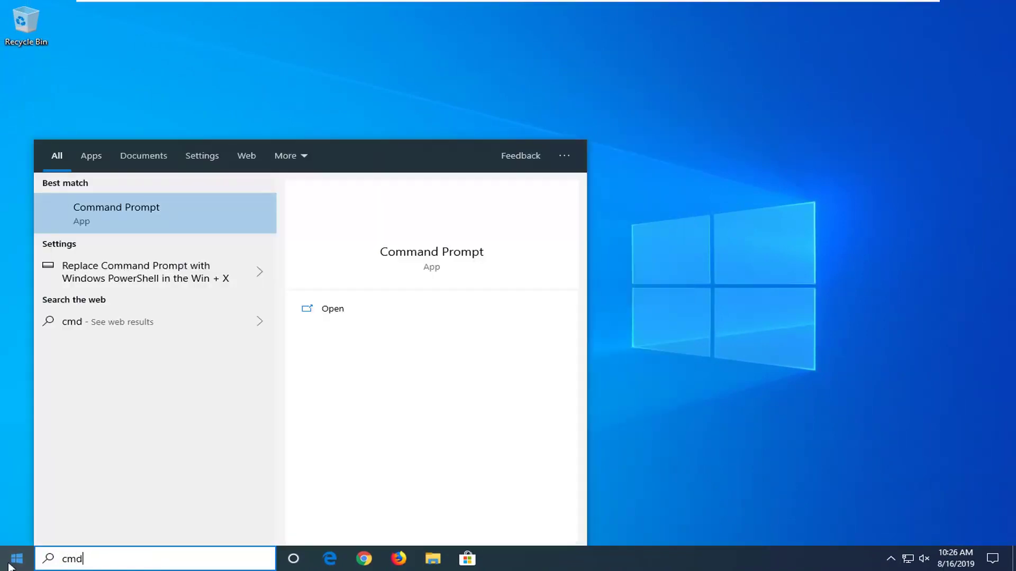
right_click(111, 209)
click(151, 217)
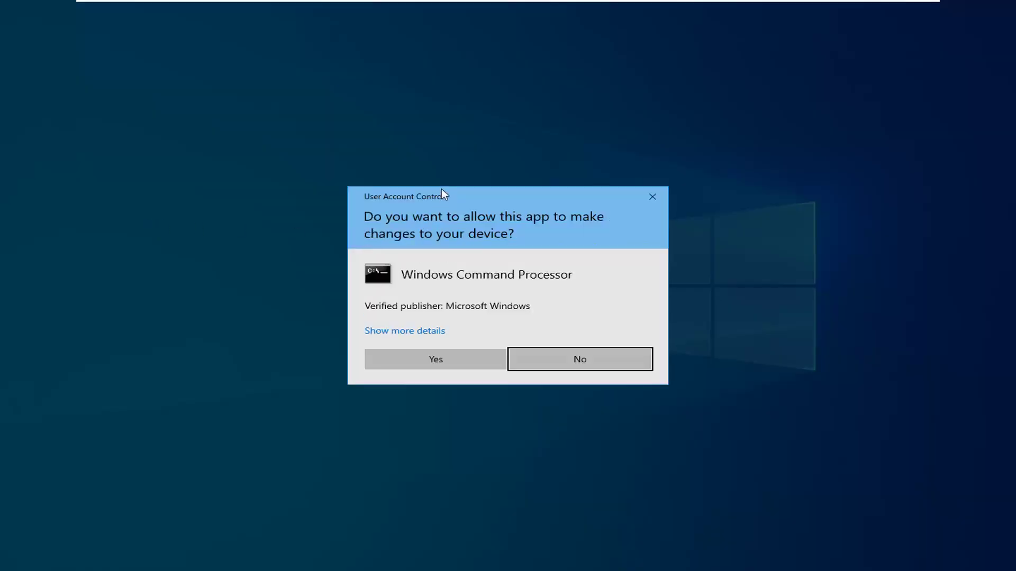
Approve the User Account Control prompt and begin typing sfc in the administrator Command Prompt
click(431, 367)
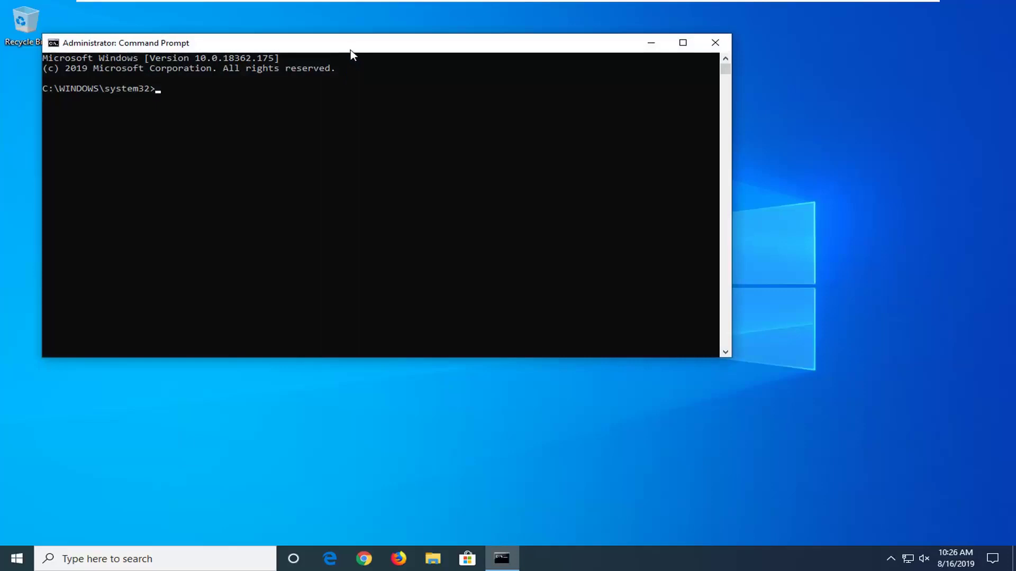
drag(373, 33, 464, 43)
text(s)
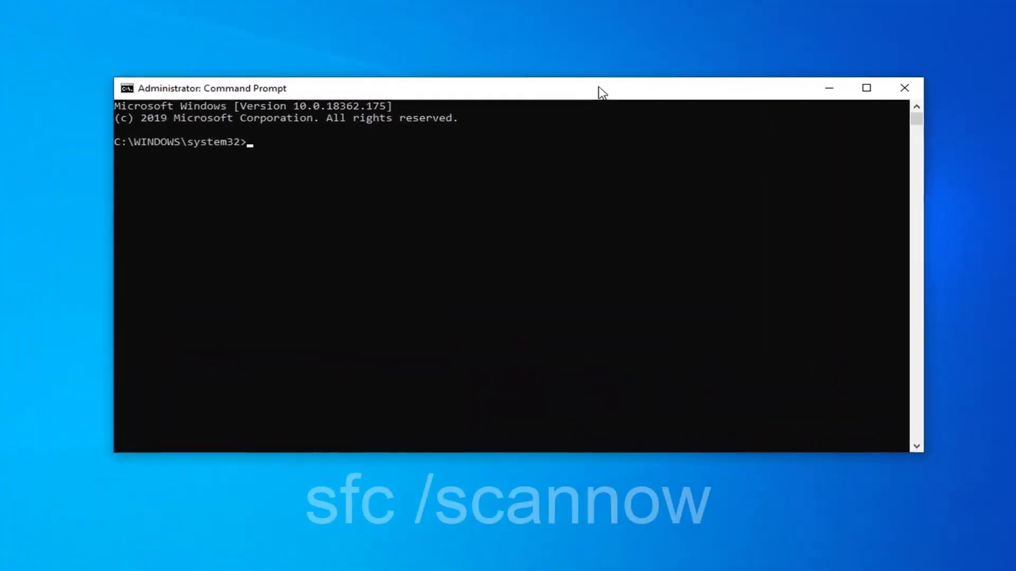
text(fc /scannow)
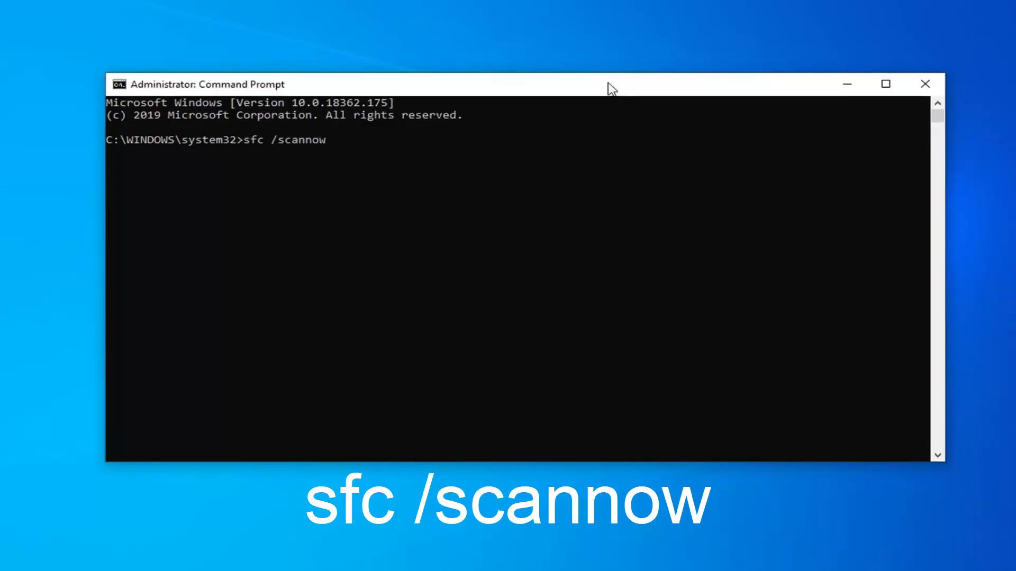
Run sfc /scannow to repair corrupt system files, then close Command Prompt
key(Return)
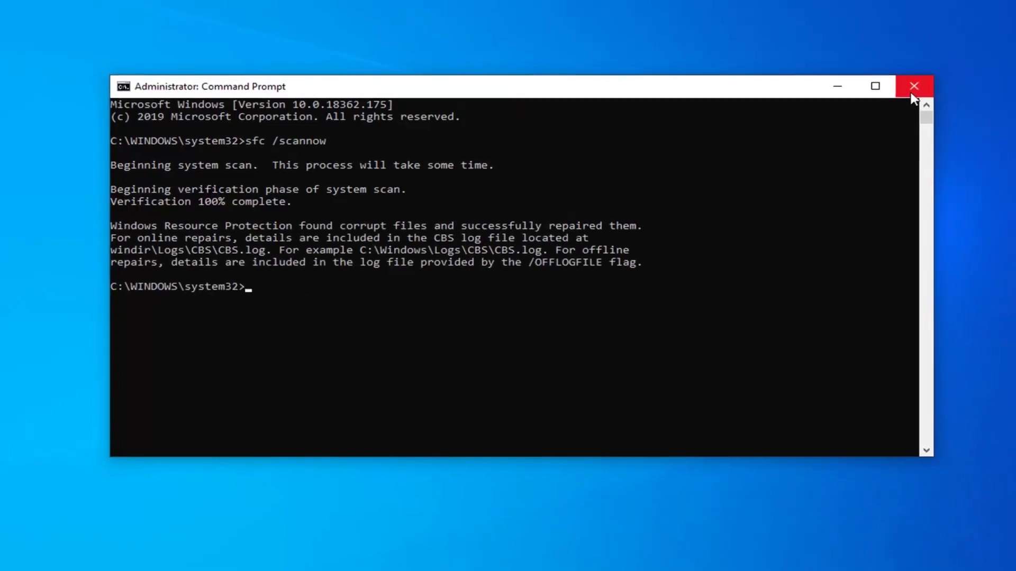
click(911, 94)
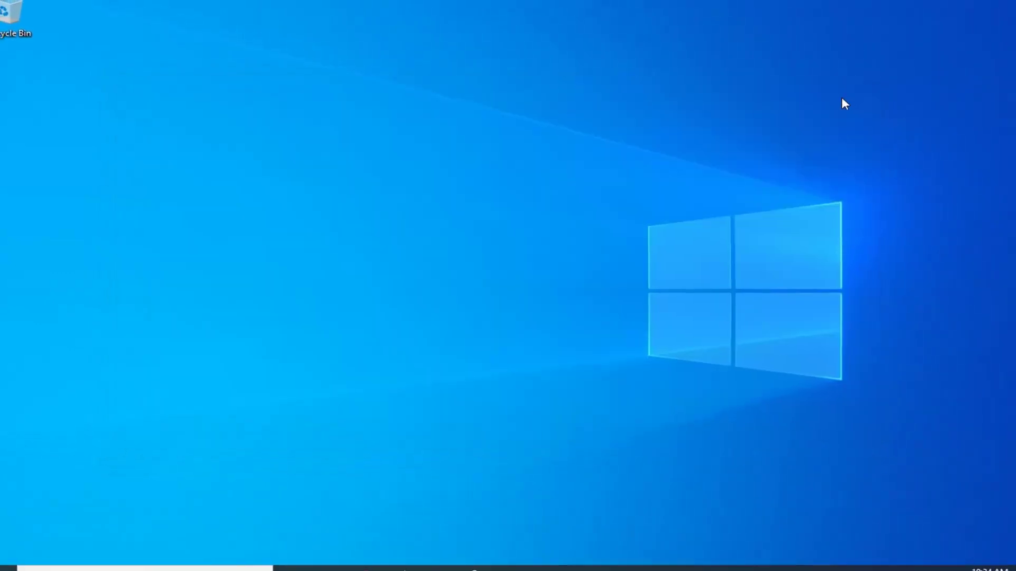